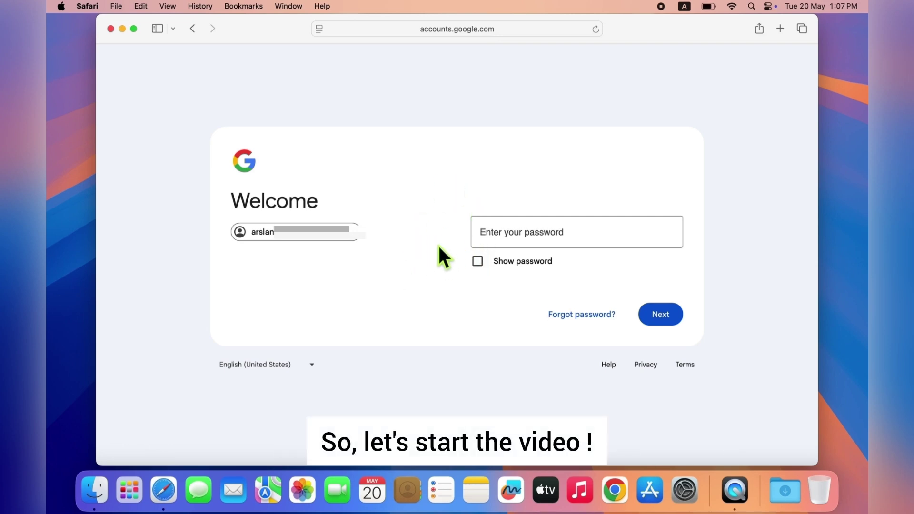
Step: Close the Safari window showing the Google sign-in page
{"action": "left_click", "coordinate": [112, 28]}
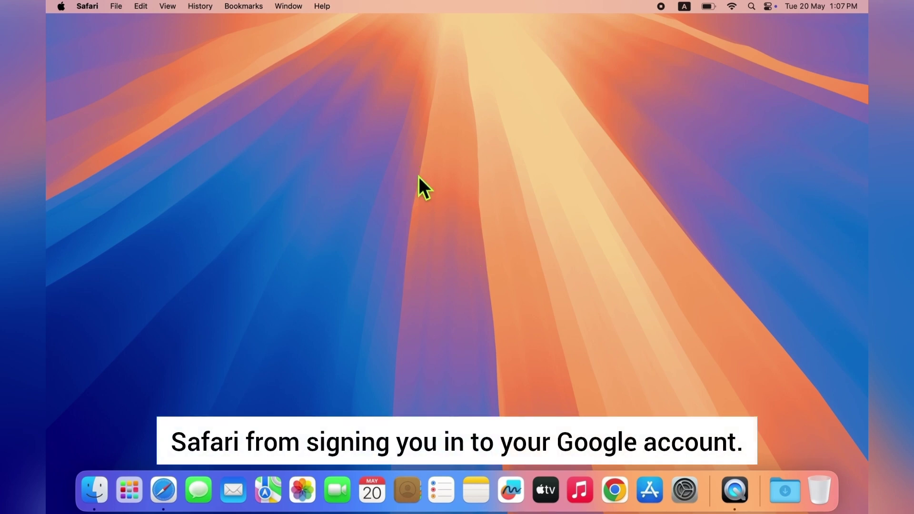
Step: Launch Chrome and load Google Search from the Google apps grid to confirm browsing works
{"action": "left_click", "coordinate": [617, 504]}
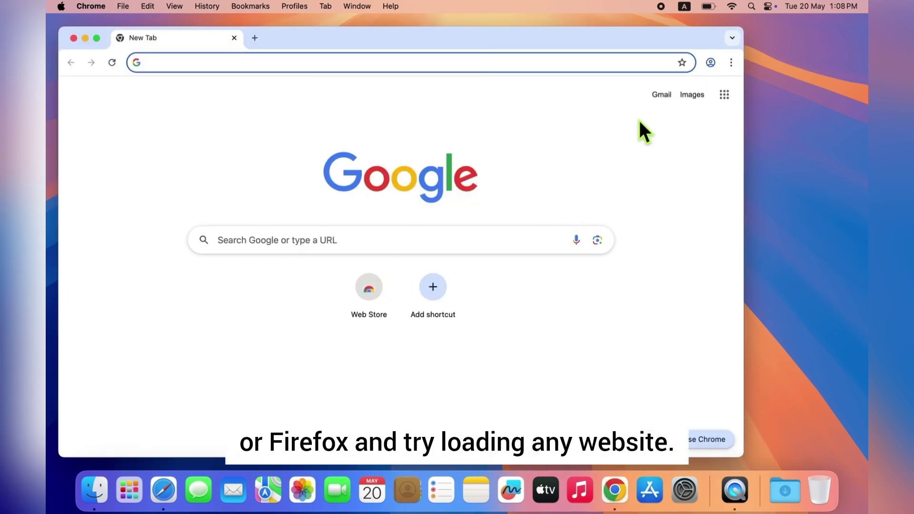
{"action": "left_click", "coordinate": [726, 96]}
{"action": "left_click", "coordinate": [726, 96]}
{"action": "left_click", "coordinate": [724, 100]}
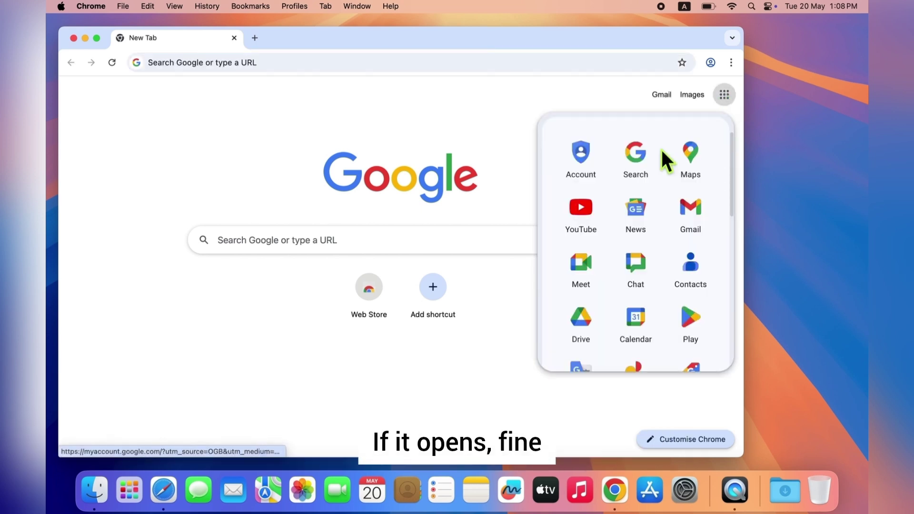
{"action": "left_click", "coordinate": [642, 168]}
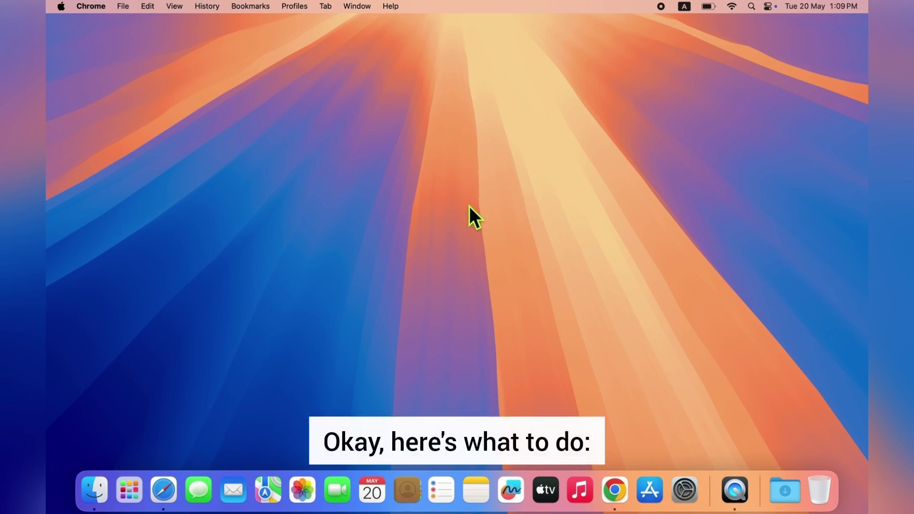
Step: Relaunch Safari and open Safari > Settings on the General pane
{"action": "left_click", "coordinate": [165, 494]}
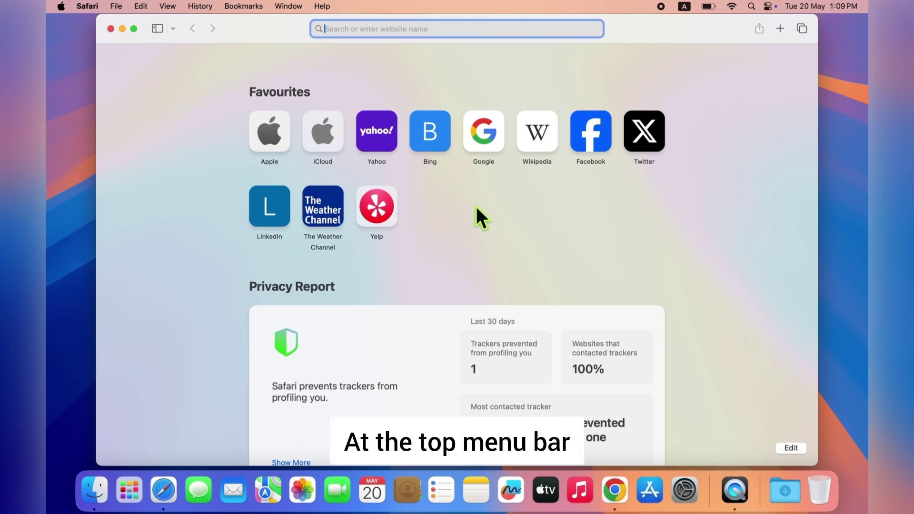
{"action": "left_click", "coordinate": [88, 6]}
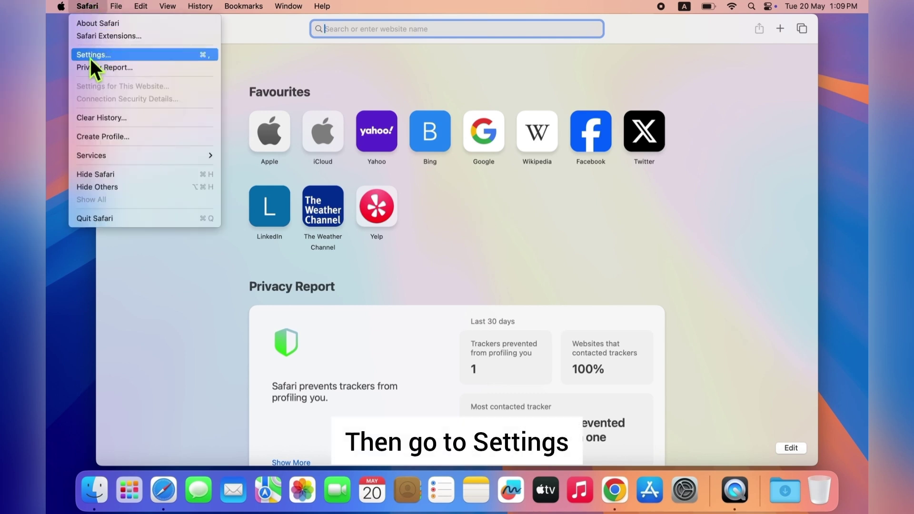
{"action": "left_click", "coordinate": [102, 57]}
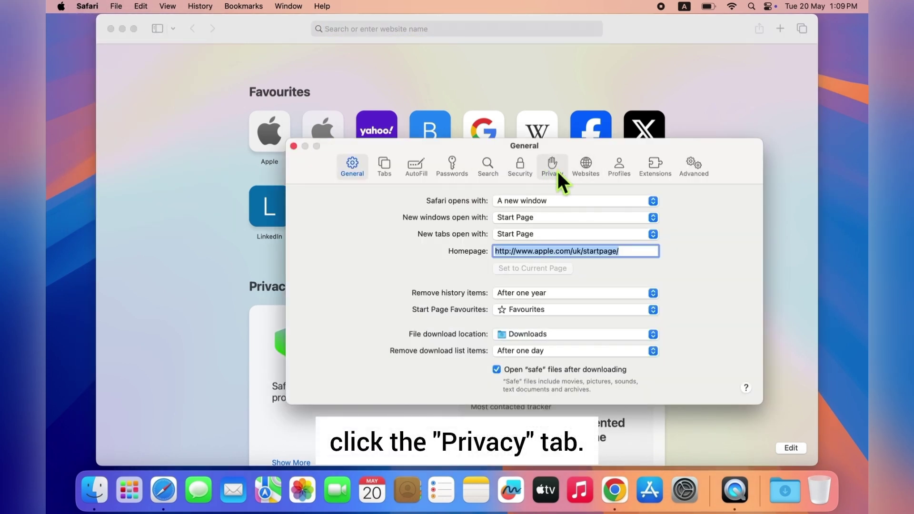
Step: Remove all stored website data for google.com, gstatic.com and youtube.com in Privacy settings
{"action": "left_click", "coordinate": [552, 167]}
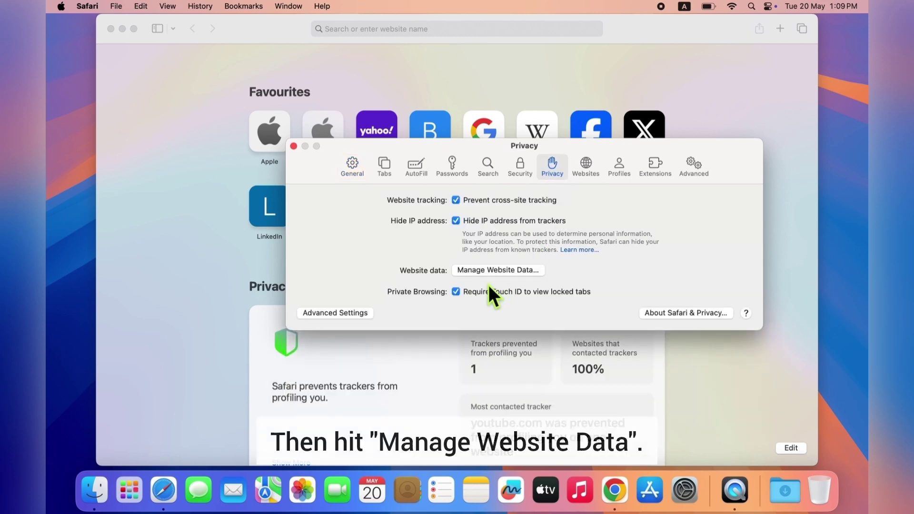
{"action": "left_click", "coordinate": [507, 272]}
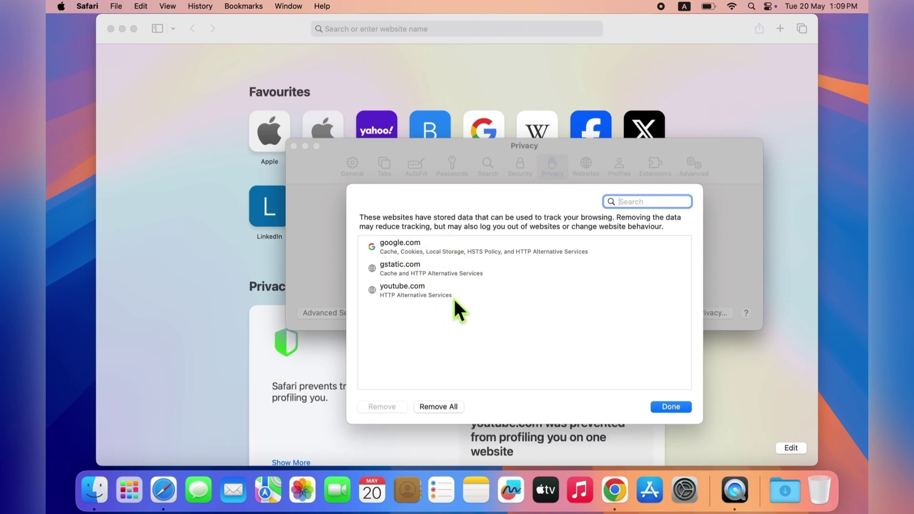
{"action": "left_click", "coordinate": [447, 407]}
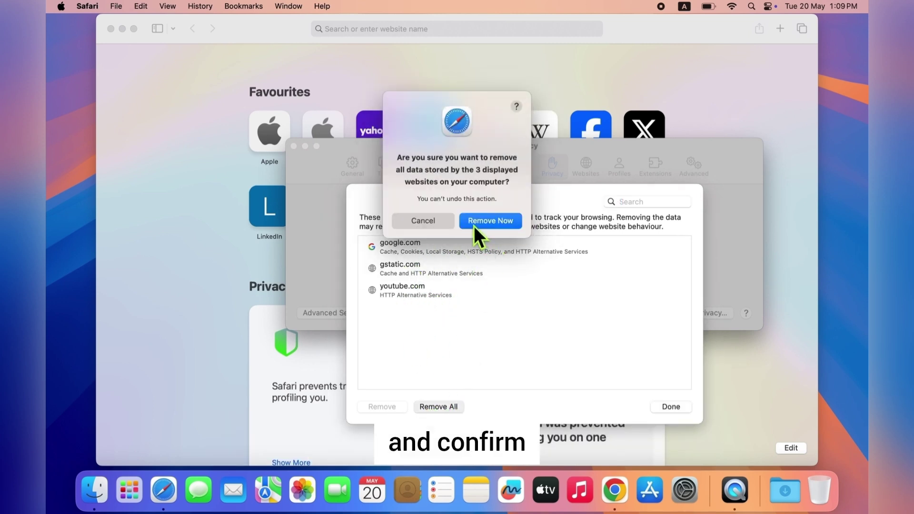
{"action": "left_click", "coordinate": [496, 229]}
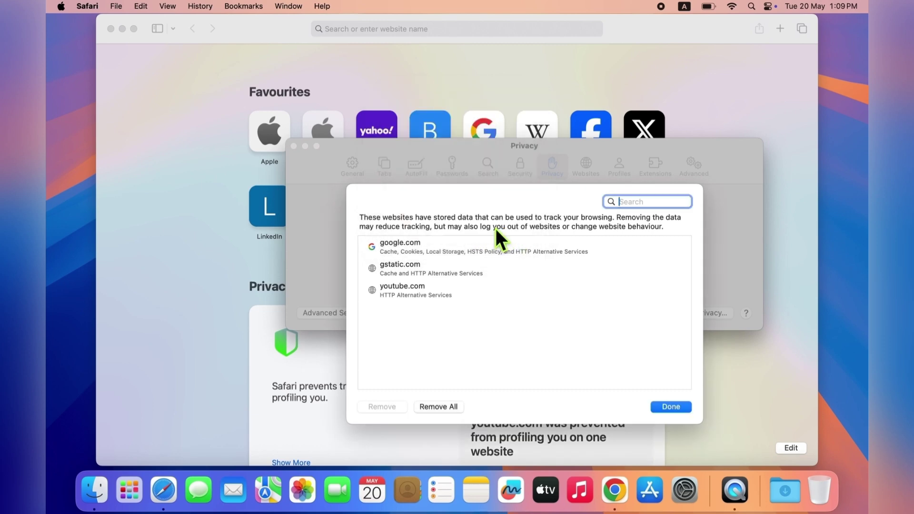
{"action": "left_click", "coordinate": [674, 412]}
Step: Close Settings and clear All History so the Privacy Report shows 0 trackers
{"action": "left_click", "coordinate": [294, 146]}
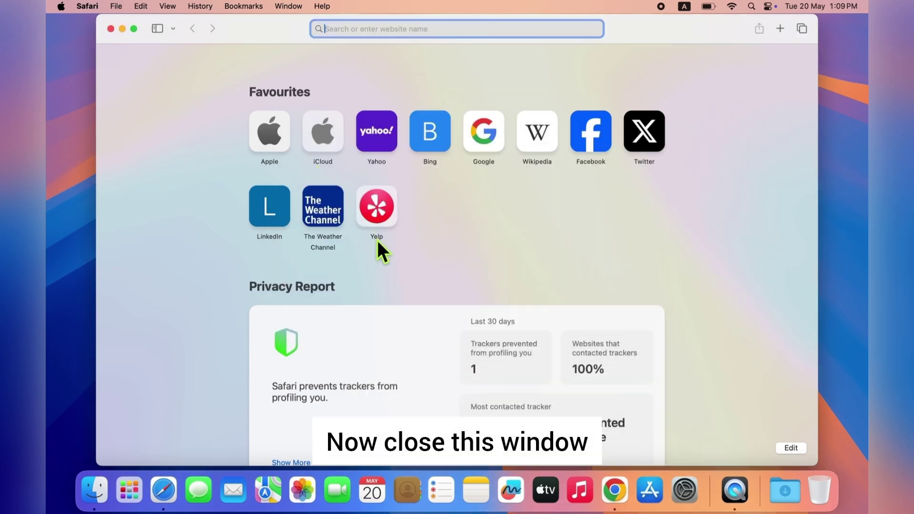
{"action": "left_click", "coordinate": [87, 6]}
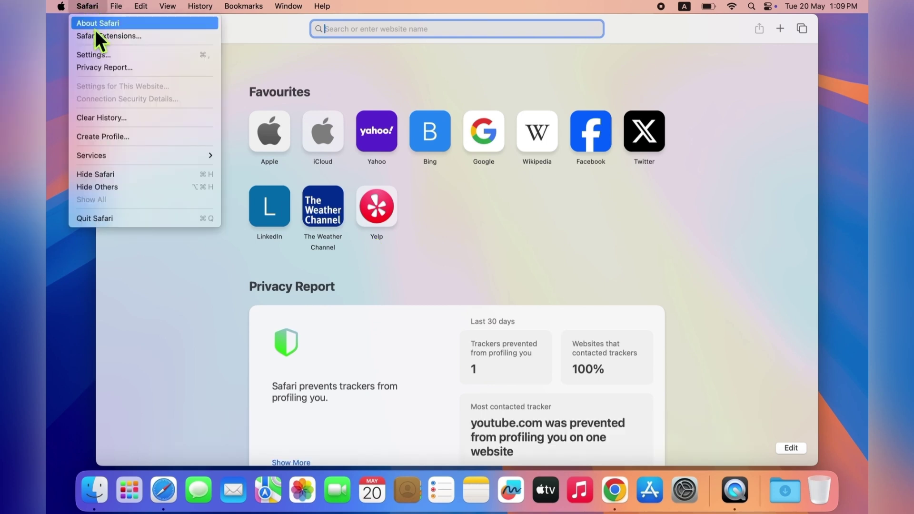
{"action": "left_click", "coordinate": [98, 119]}
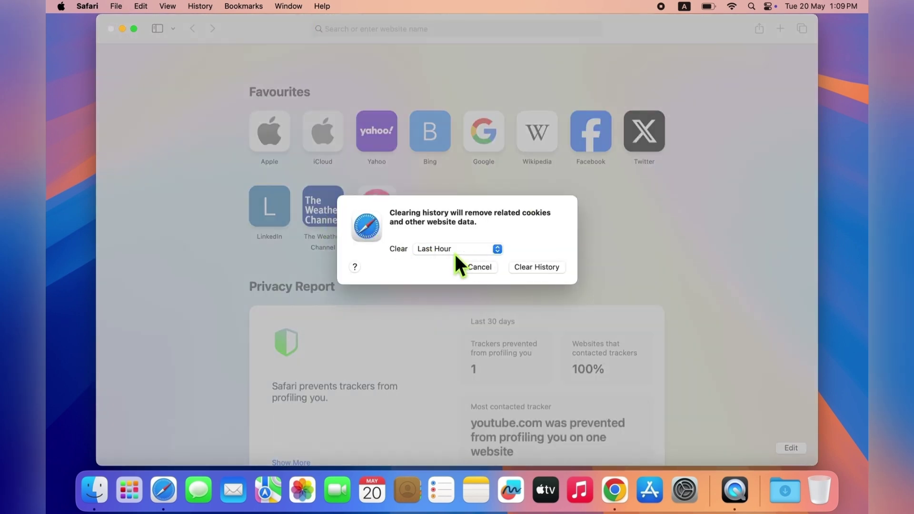
{"action": "left_click", "coordinate": [497, 248]}
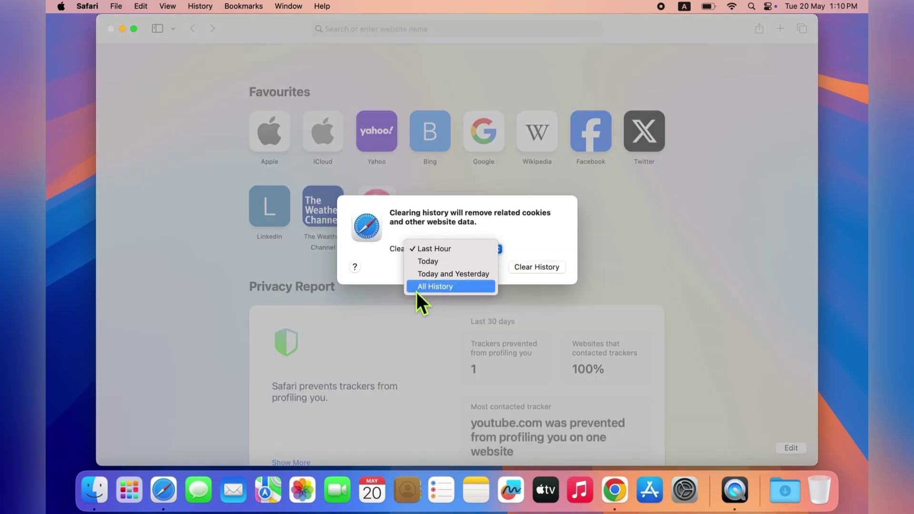
{"action": "left_click", "coordinate": [441, 291]}
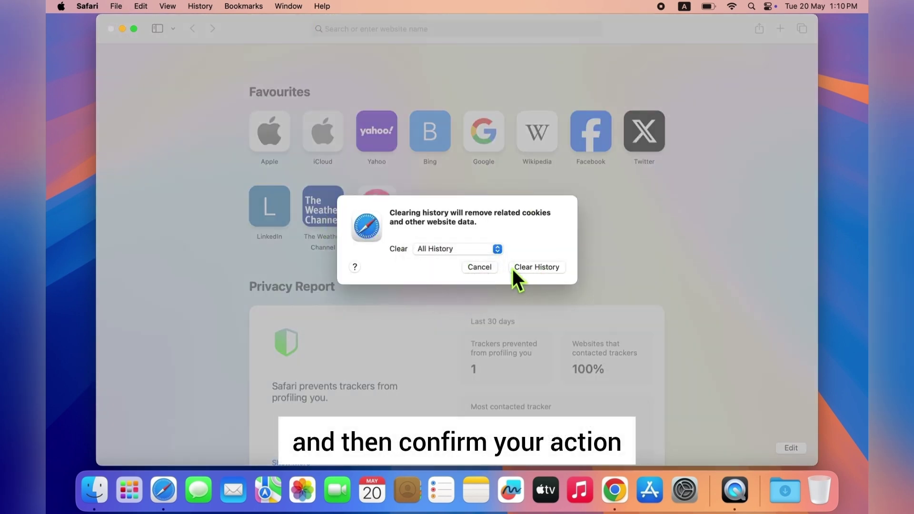
{"action": "left_click", "coordinate": [534, 269]}
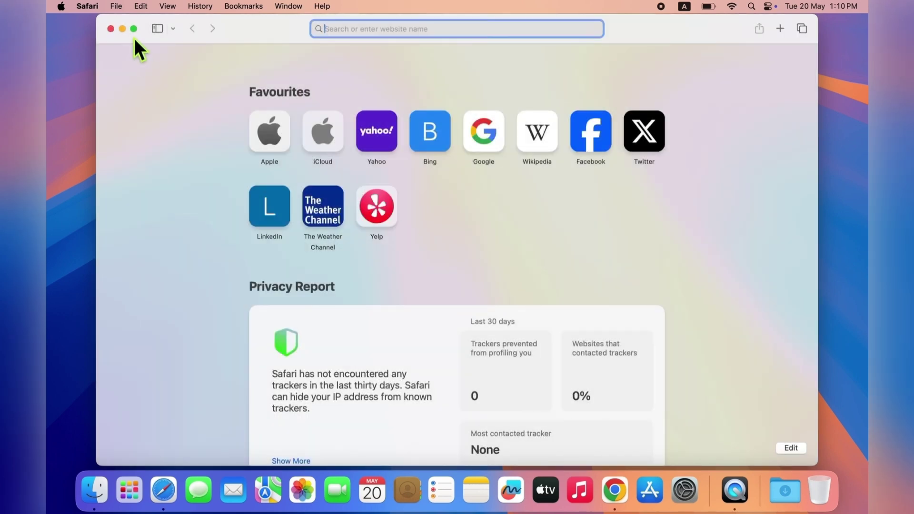
Step: Close Safari and restart the Mac from the Apple menu
{"action": "left_click", "coordinate": [113, 28]}
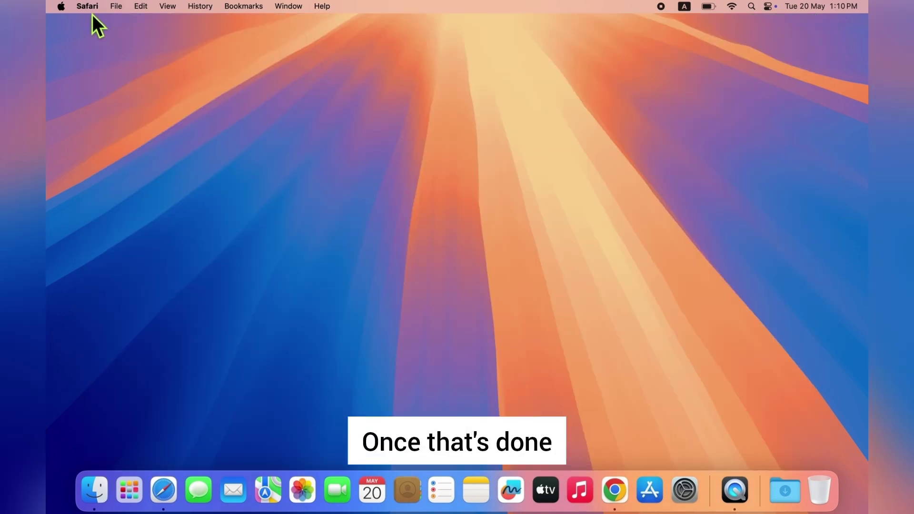
{"action": "left_click", "coordinate": [64, 8]}
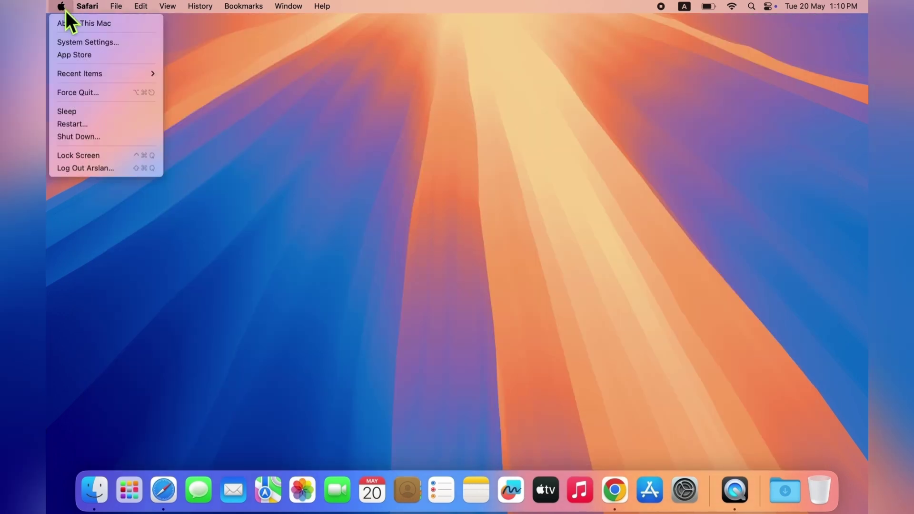
{"action": "left_click", "coordinate": [78, 125]}
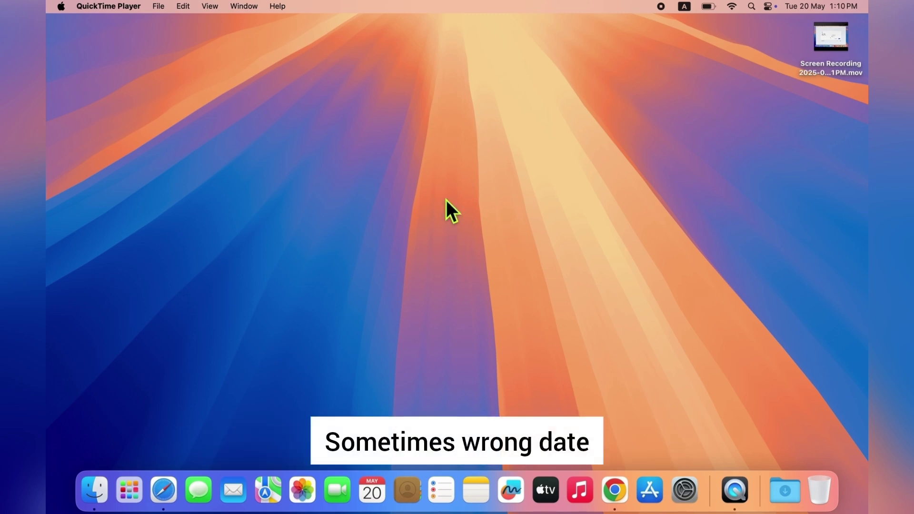
Step: From the Finder desktop, open System Settings via the Apple menu
{"action": "left_click", "coordinate": [524, 189]}
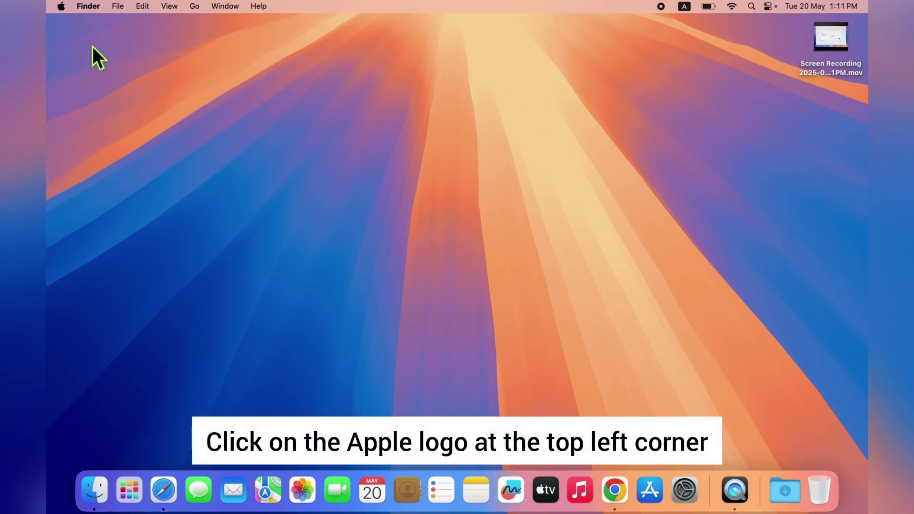
{"action": "left_click", "coordinate": [61, 5]}
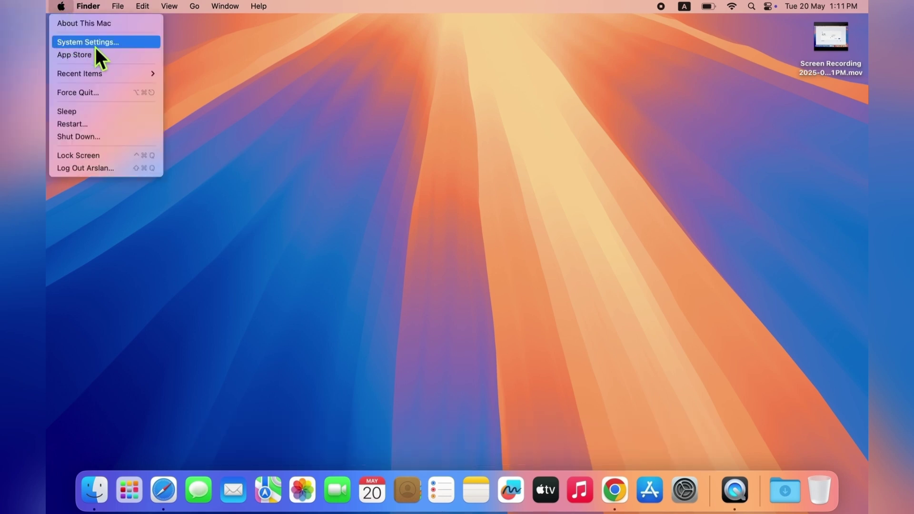
{"action": "left_click", "coordinate": [82, 43]}
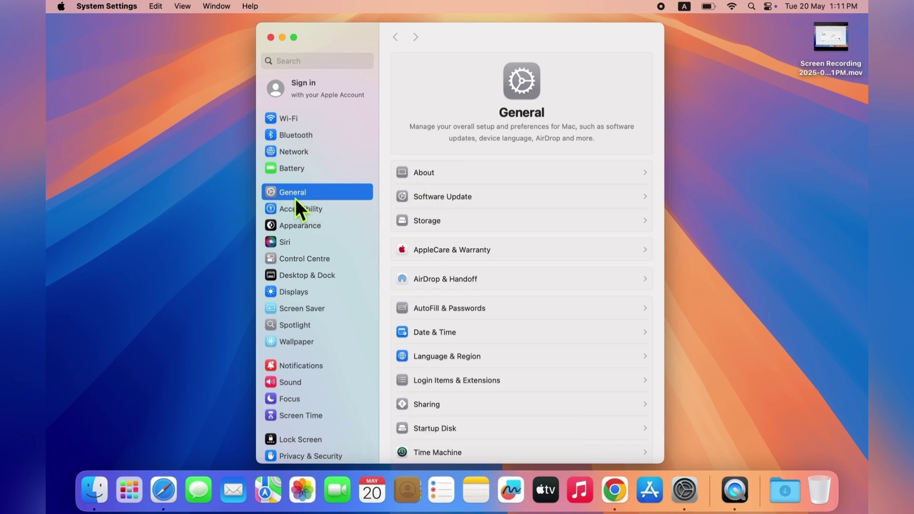
Step: In Date & Time, switch off automatic date/time and automatic time zone
{"action": "scroll", "coordinate": [484, 242], "scroll_direction": "down", "scroll_amount": 3}
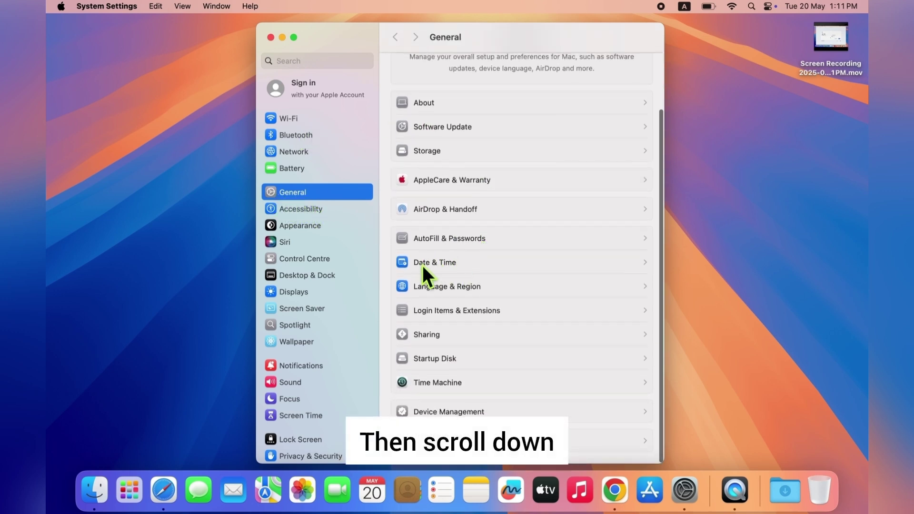
{"action": "left_click", "coordinate": [438, 268]}
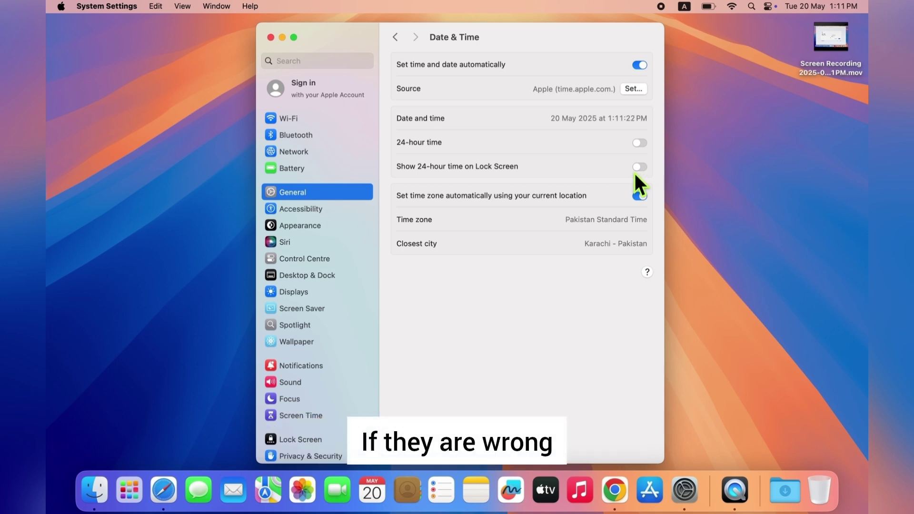
{"action": "left_click", "coordinate": [640, 65]}
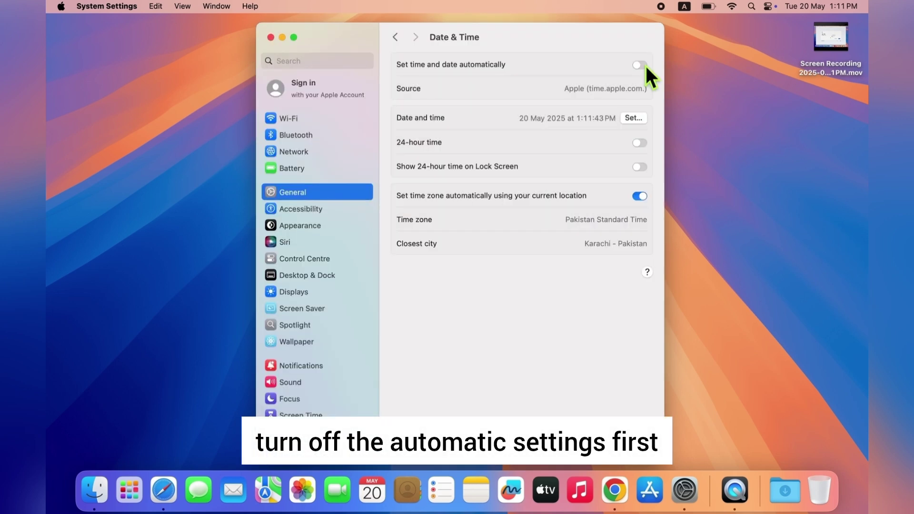
{"action": "left_click", "coordinate": [640, 197]}
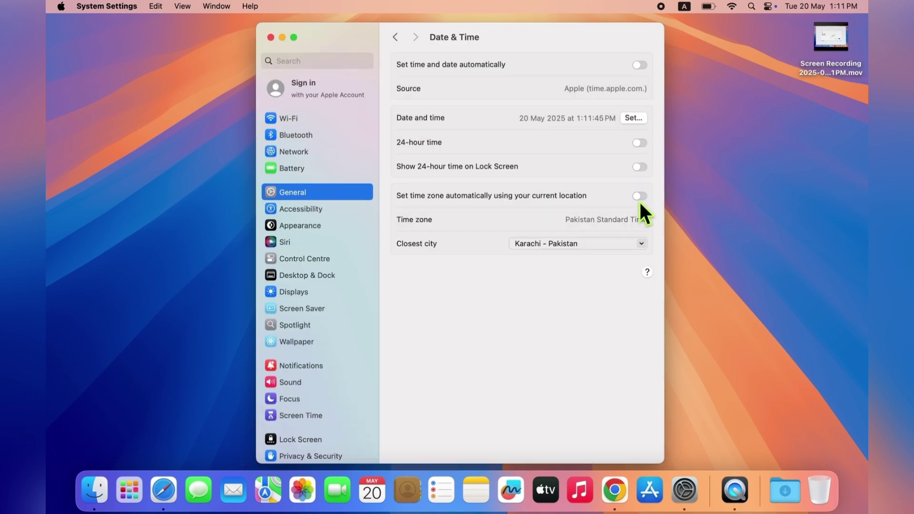
Step: Manually set the date to 20 July 2025, keeping the year 2025 and month 07
{"action": "left_click", "coordinate": [632, 119]}
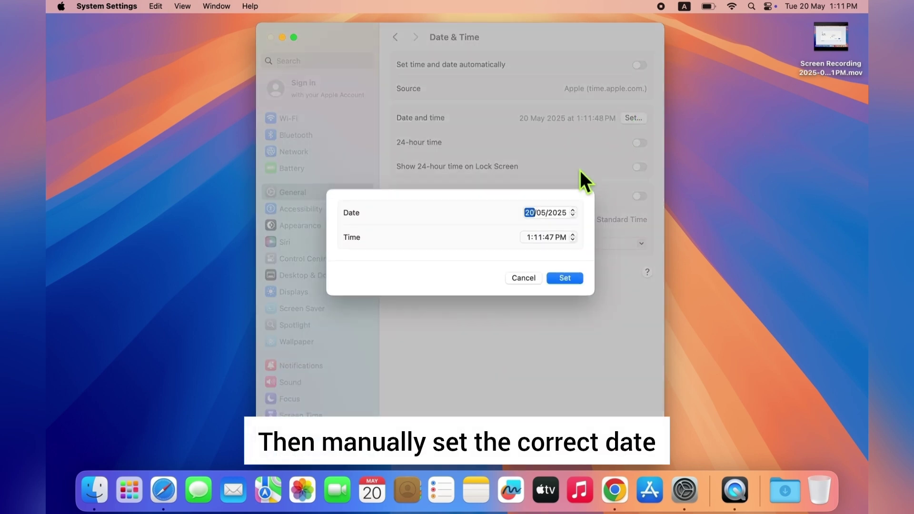
{"action": "left_click", "coordinate": [559, 215]}
{"action": "left_click", "coordinate": [572, 216]}
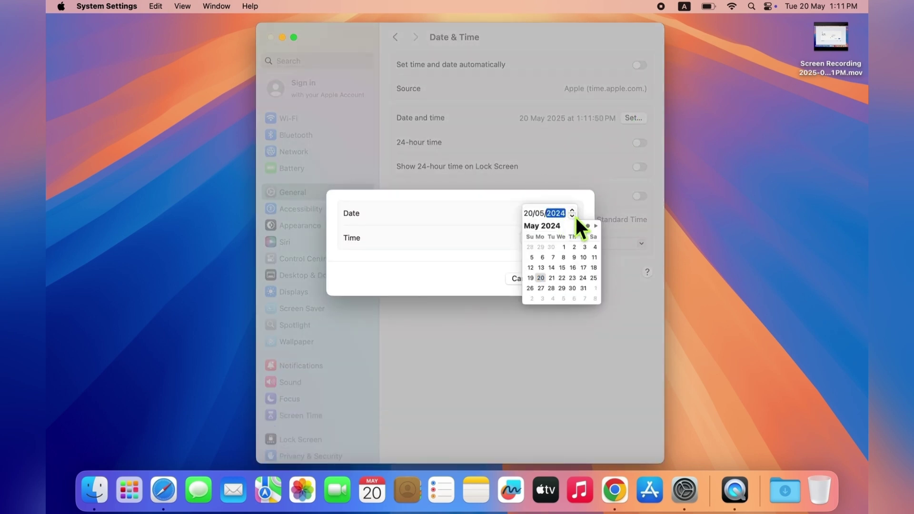
{"action": "left_click", "coordinate": [573, 216]}
{"action": "left_click", "coordinate": [573, 210]}
{"action": "left_click", "coordinate": [573, 211]}
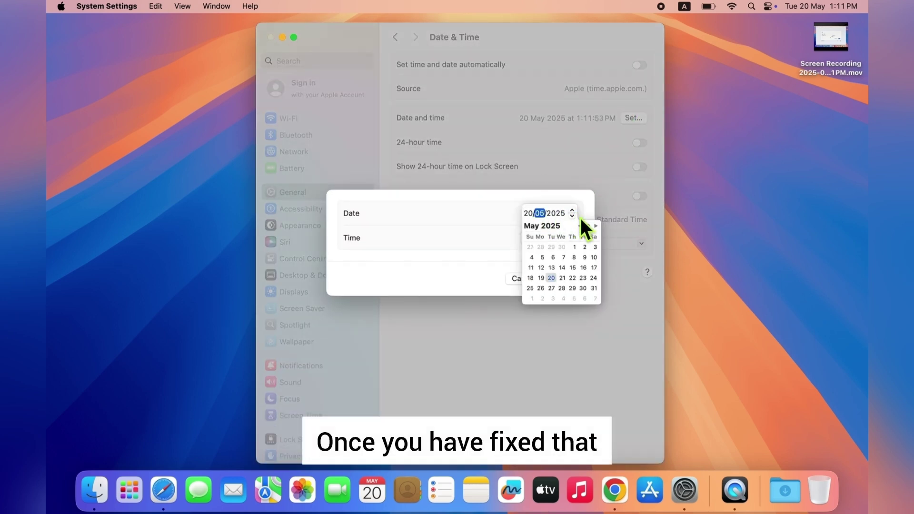
{"action": "type", "text": "7"}
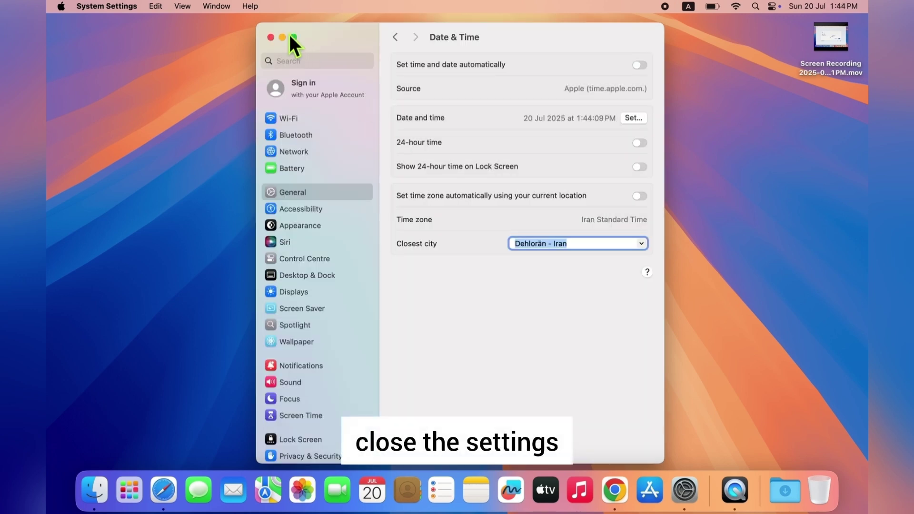
{"action": "left_click", "coordinate": [270, 37]}
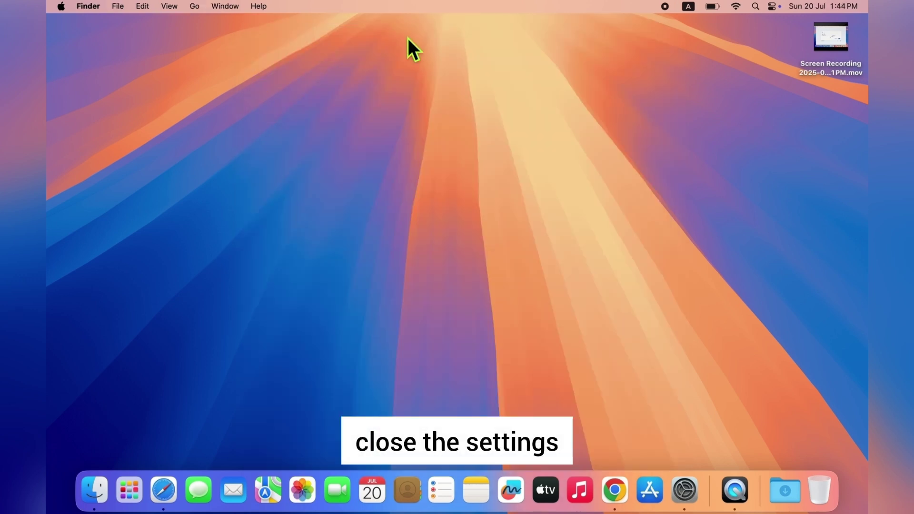